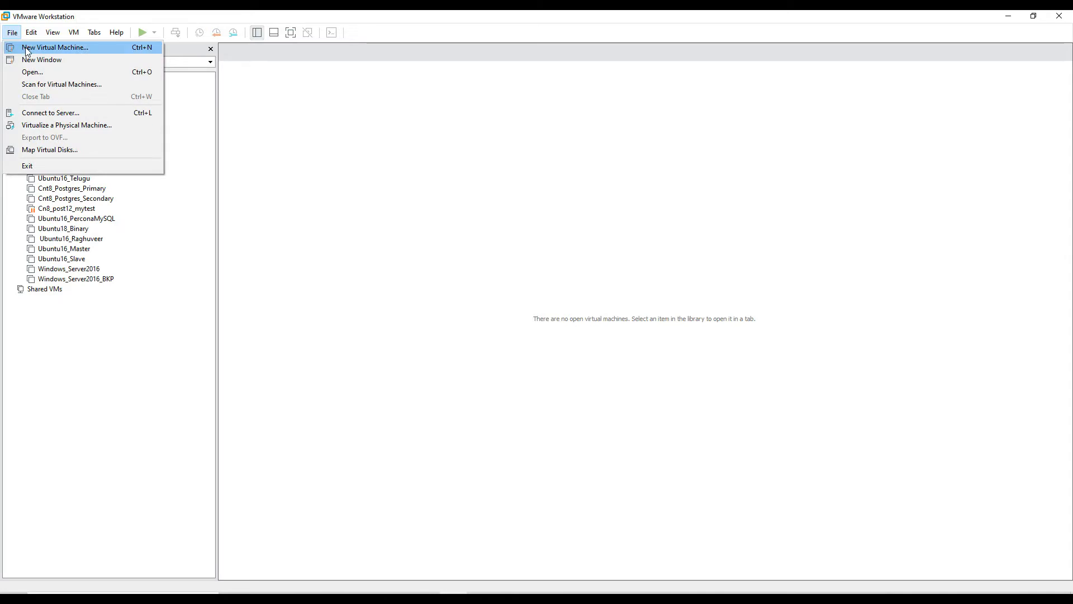
Start a new typical virtual machine, choosing to install the operating system later.
left_click(26, 48)
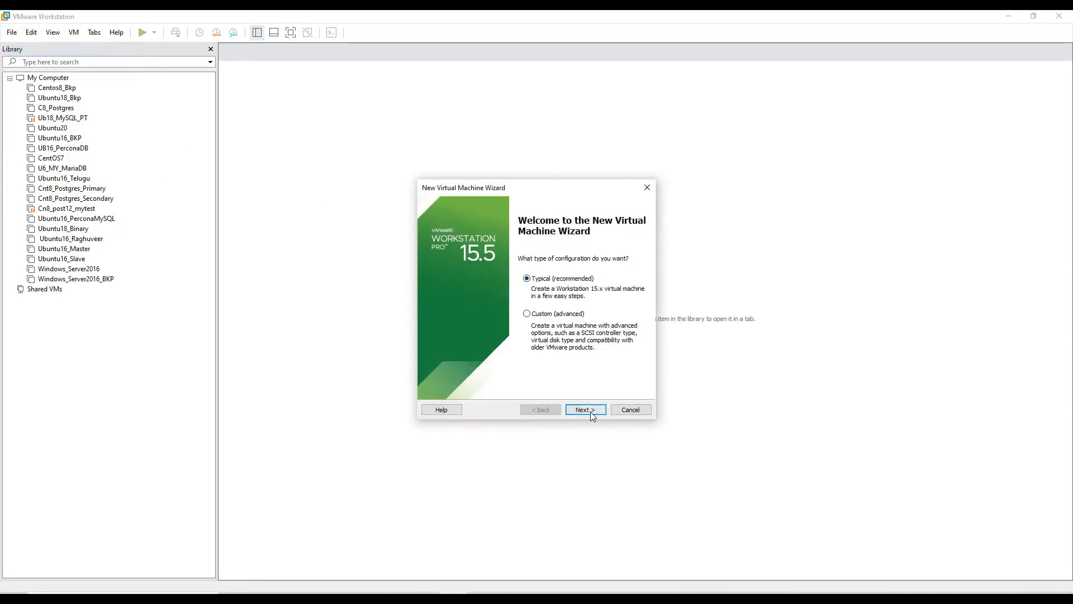
left_click(585, 409)
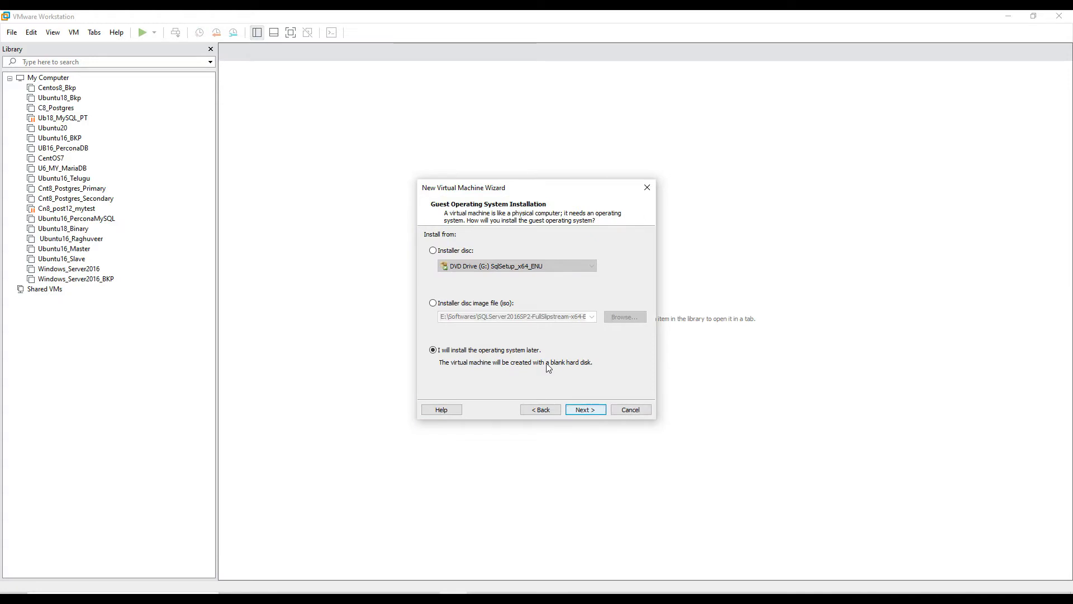
left_click(593, 410)
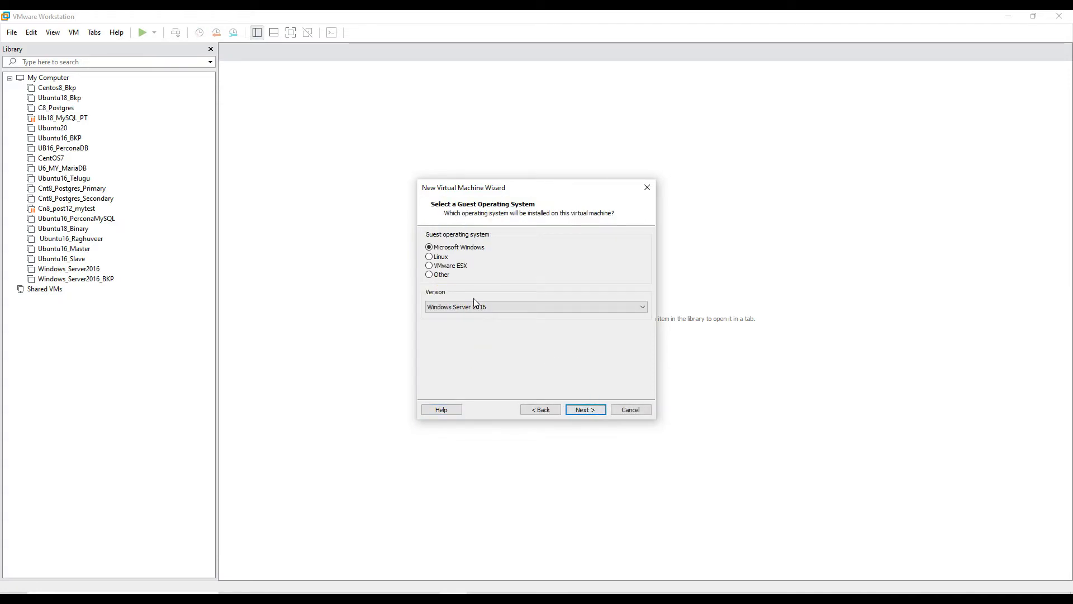
Set the guest operating system to Linux with version Ubuntu 64-bit.
left_click(440, 256)
left_click(485, 307)
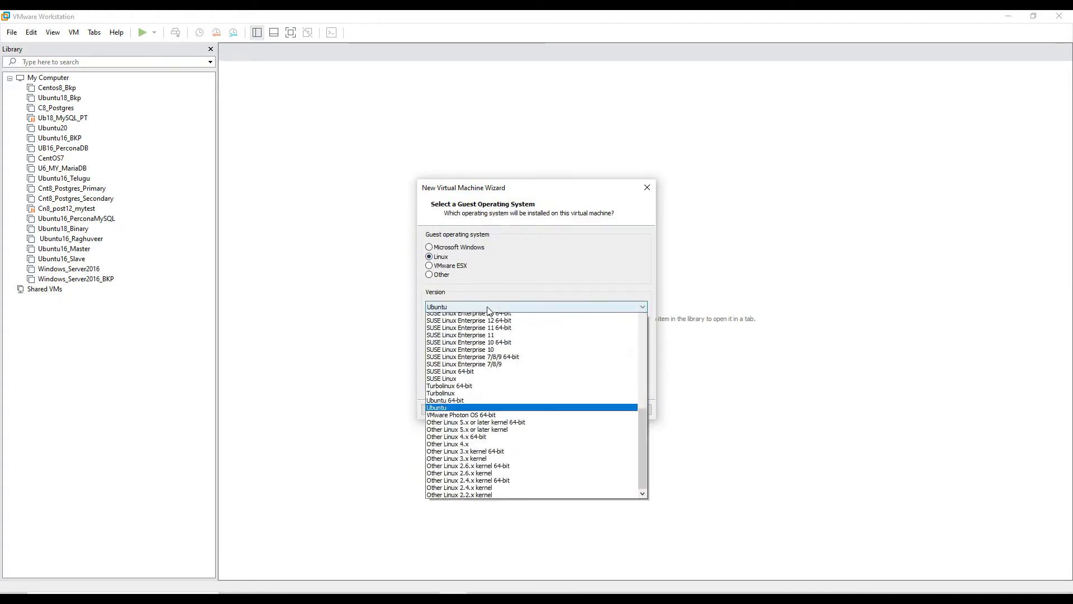
mouse_move(646, 456)
left_mouse_down()
mouse_move(664, 335)
mouse_move(663, 469)
left_mouse_up()
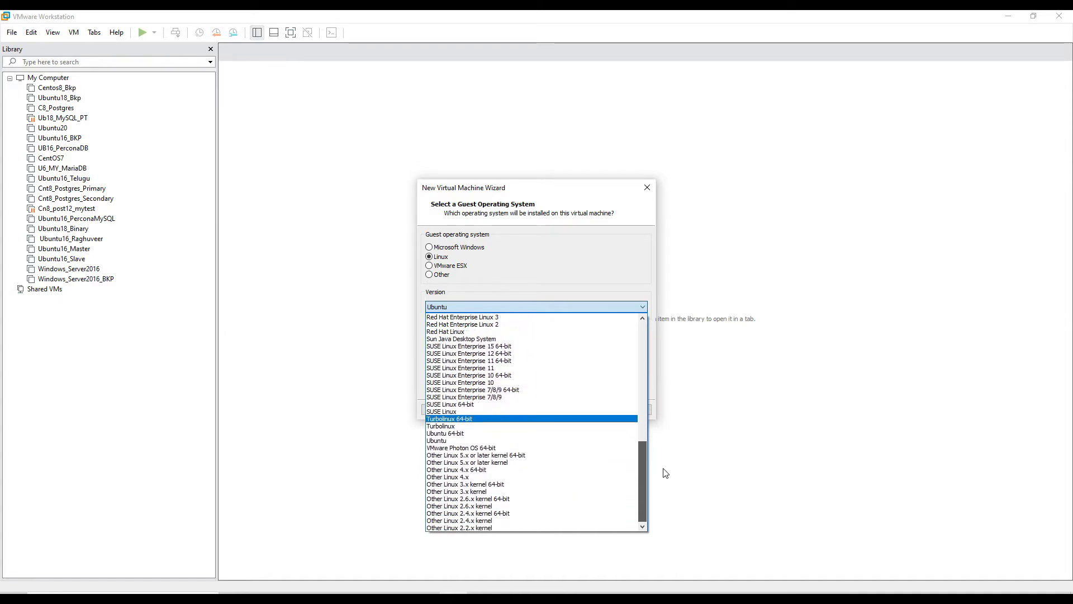
left_click(497, 433)
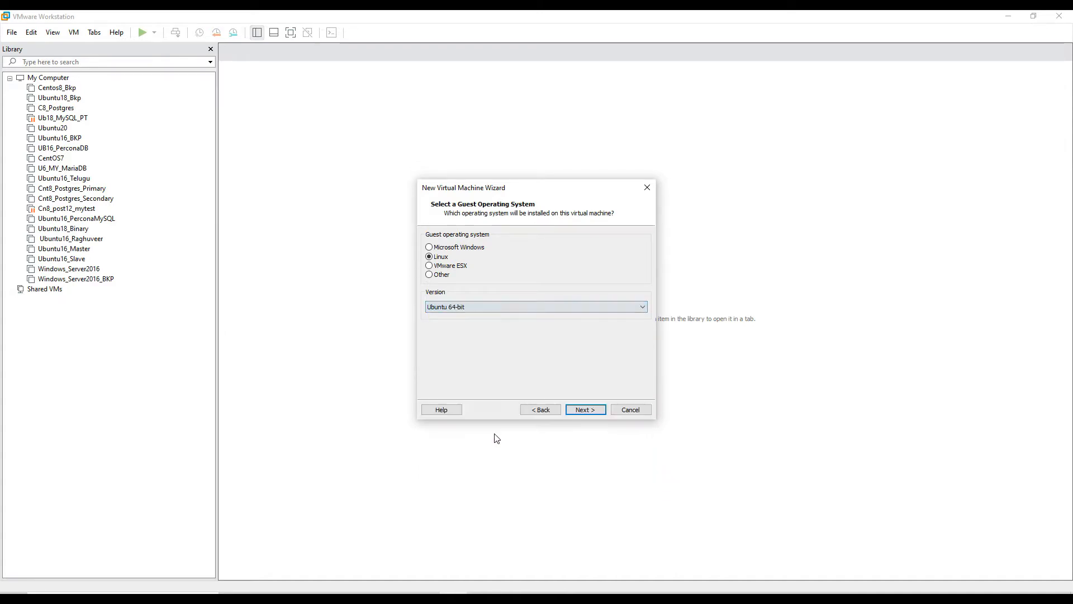
left_click(592, 410)
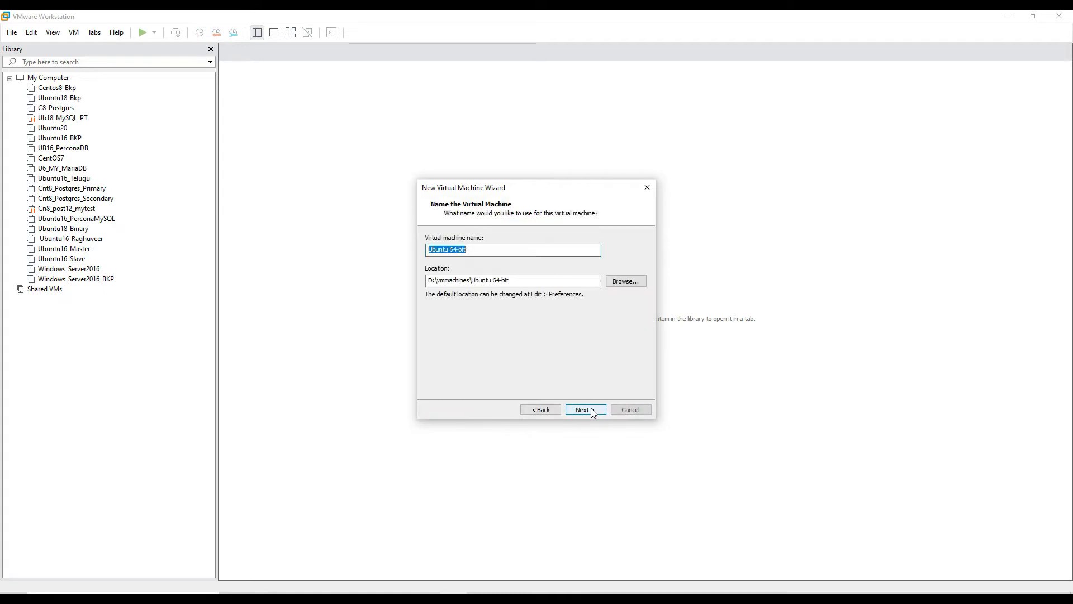
Name the virtual machine Mint20 and finish the wizard with the default 20 GB disk.
left_click(439, 250)
left_click_drag(483, 253, 326, 250)
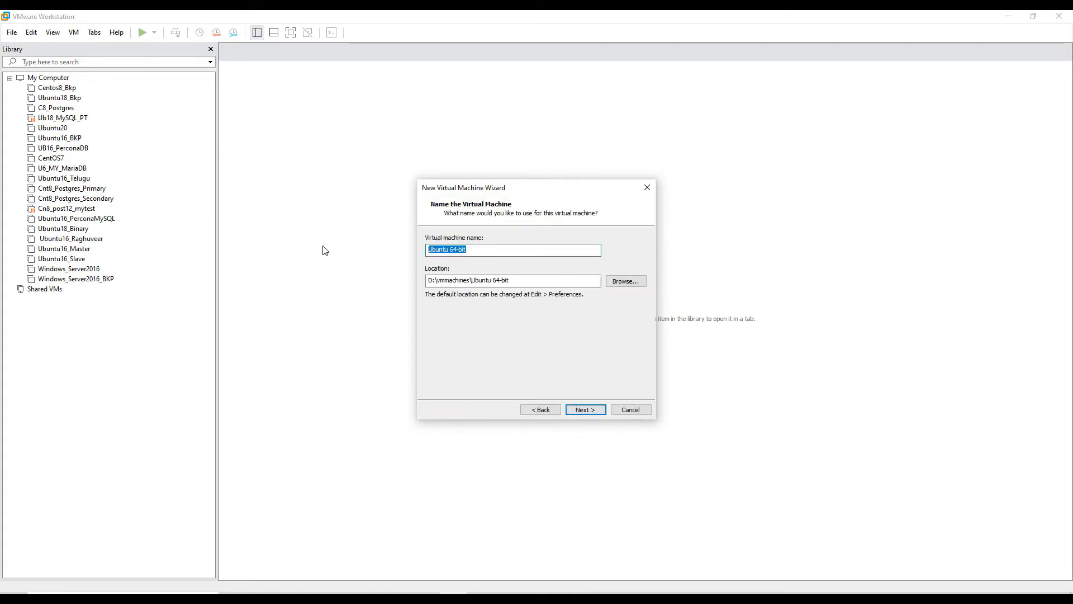
type("Mint201")
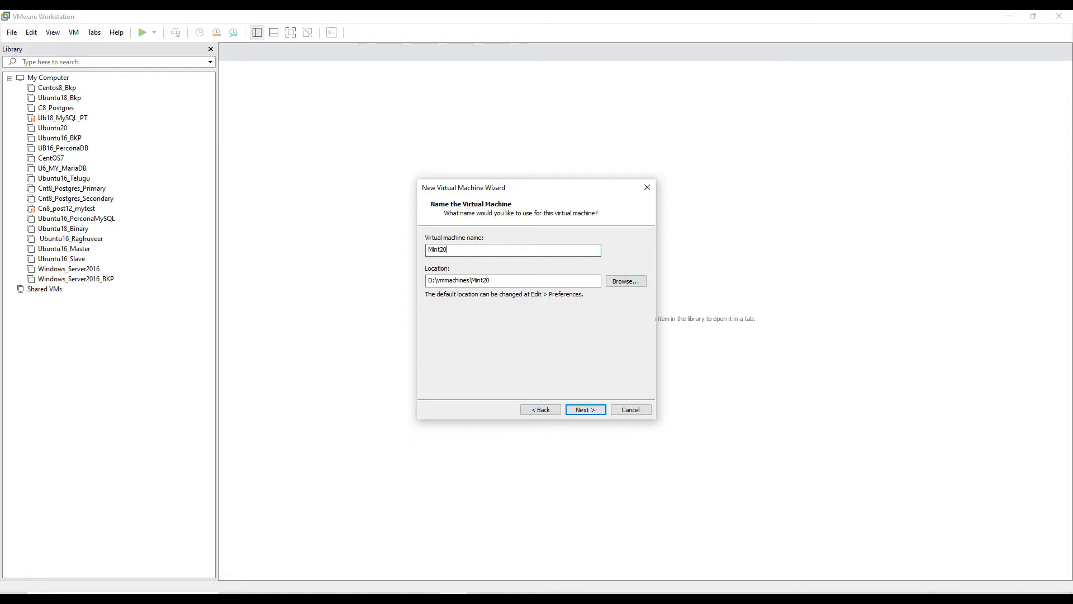
left_click(591, 411)
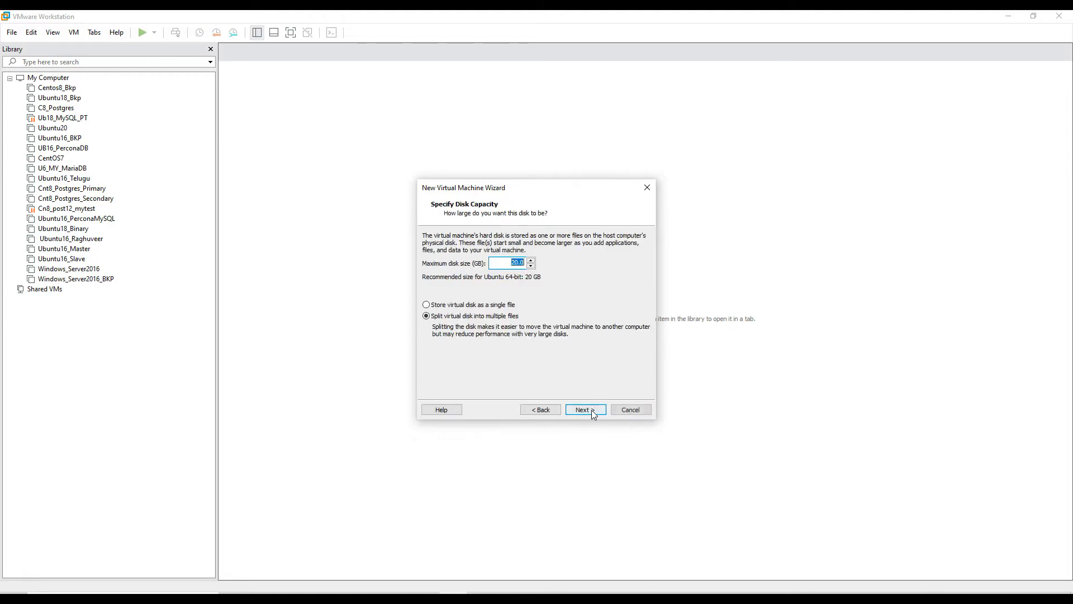
left_click(592, 411)
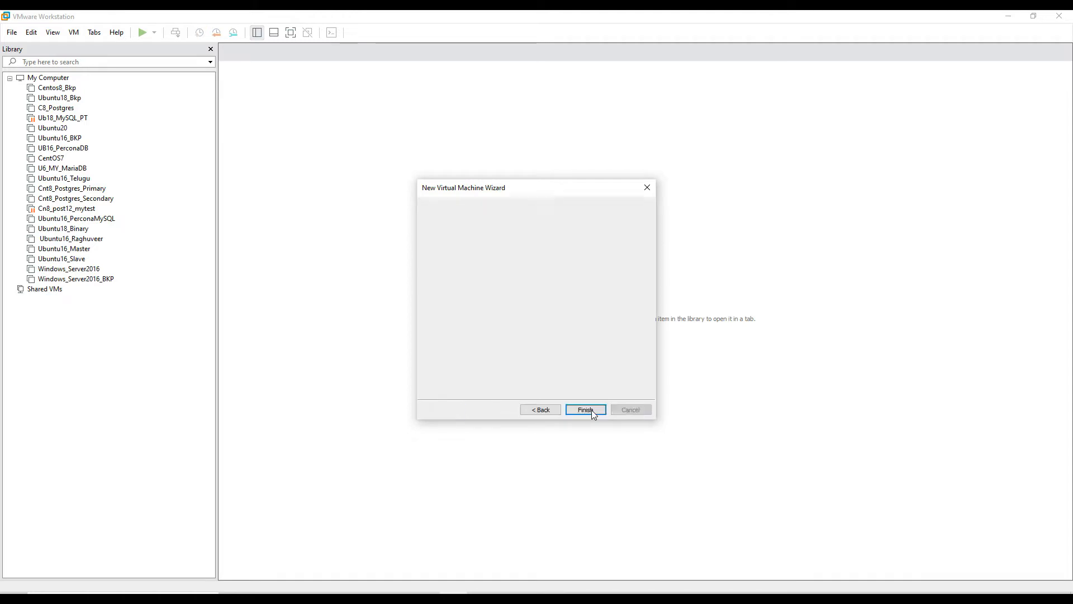
left_click(592, 410)
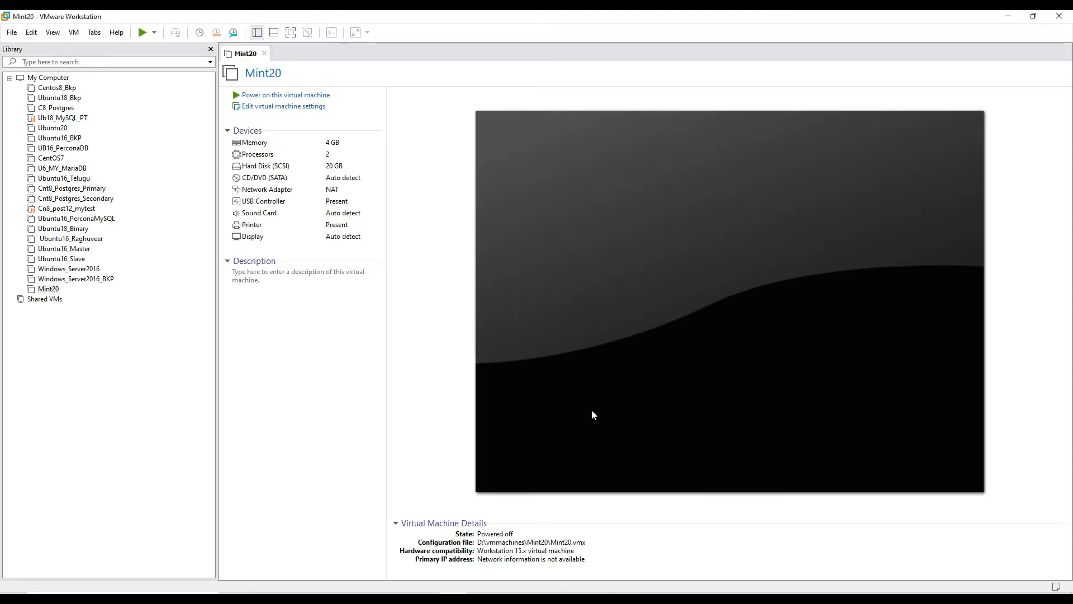
Set the virtual machine's CD/DVD drive to use the ISO image E:\Softwares\linuxmint-20-cinnamon-64bit and save the settings.
left_click(302, 108)
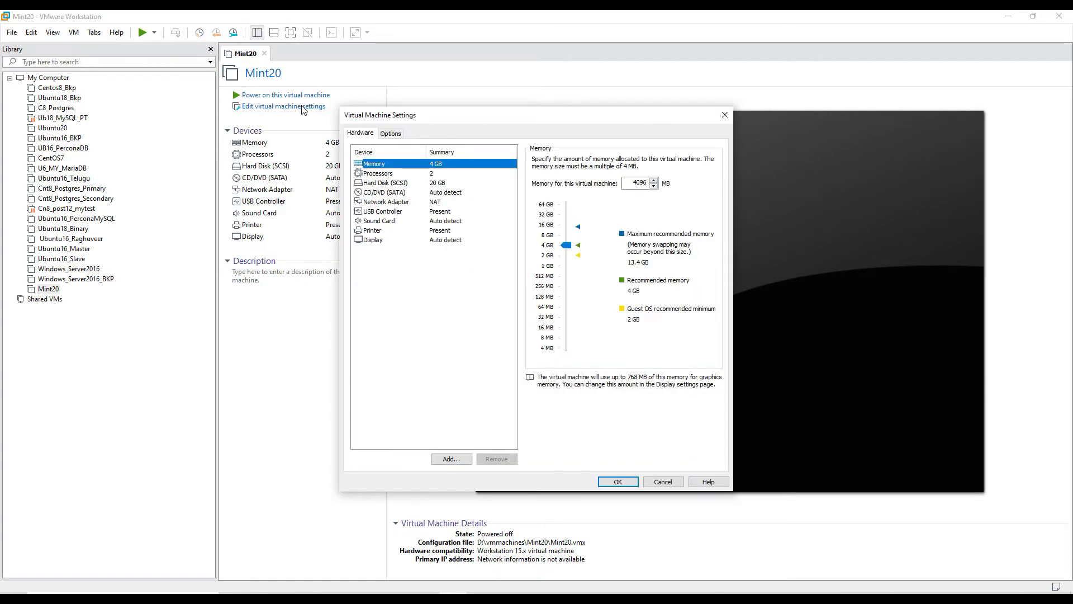
left_click(410, 194)
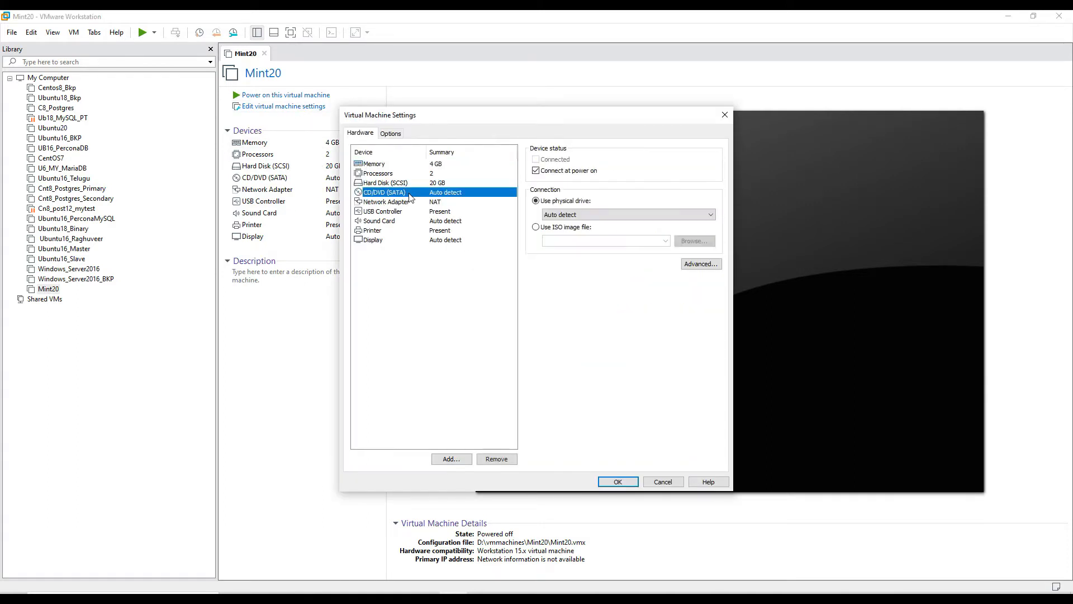
left_click(538, 228)
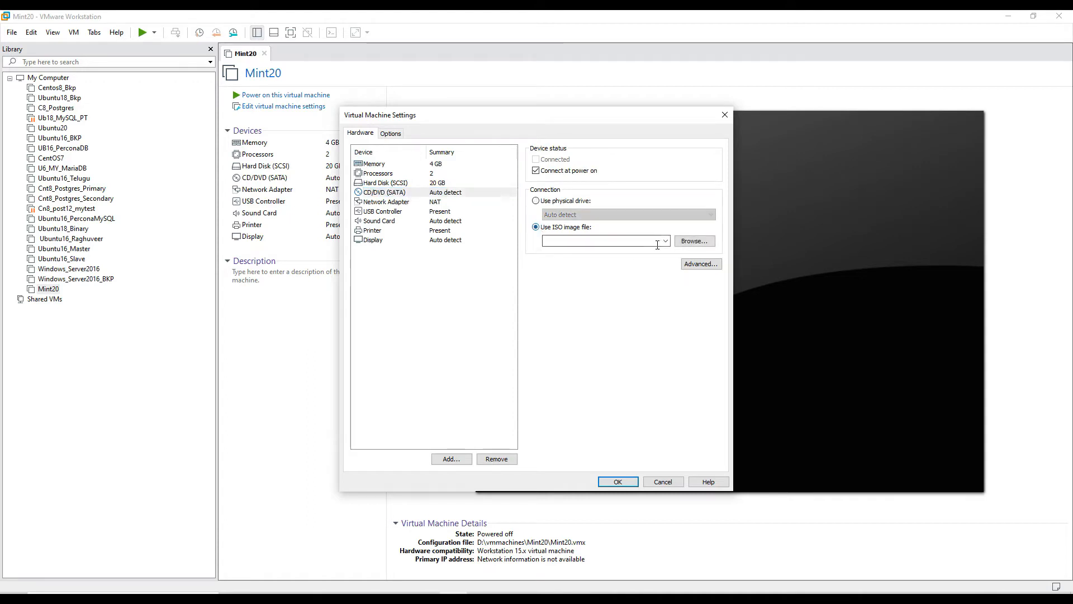
left_click(693, 241)
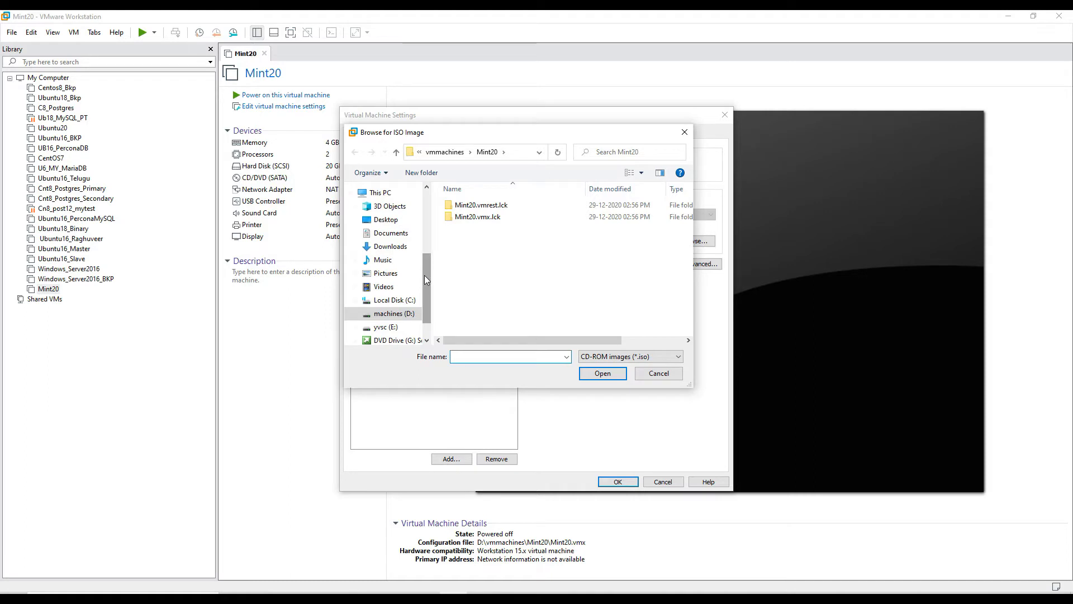
left_click_drag(424, 275, 429, 302)
left_click(385, 295)
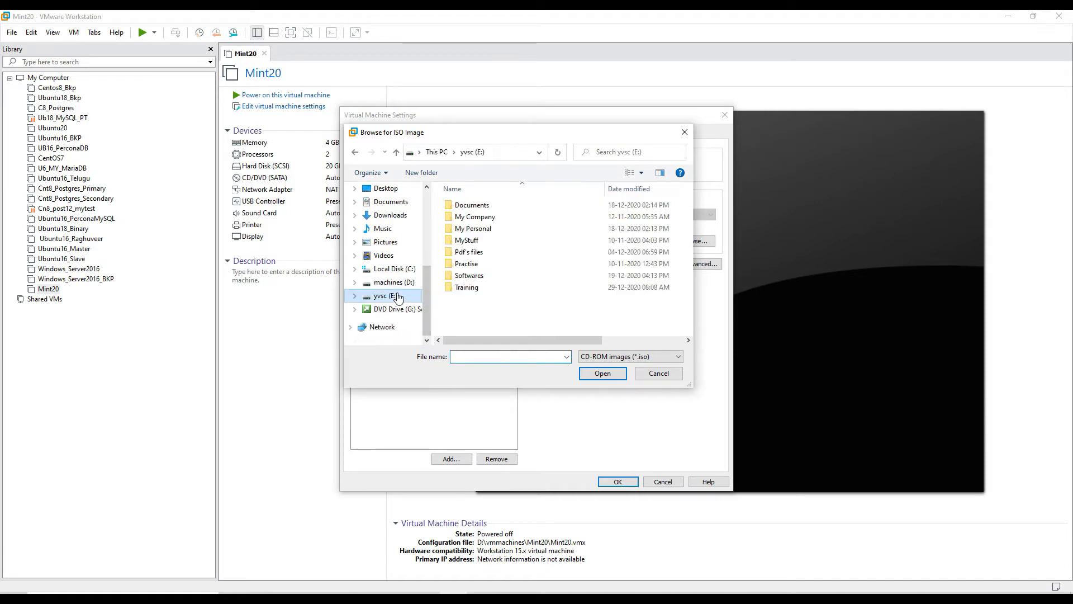
left_click(464, 276)
double_click(464, 277)
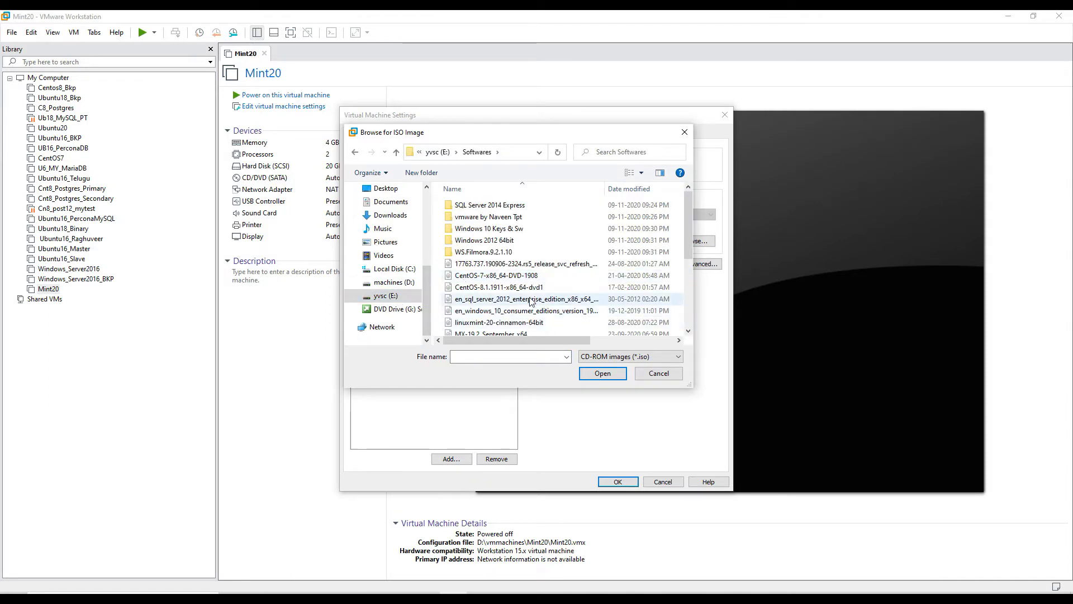
left_click(629, 322)
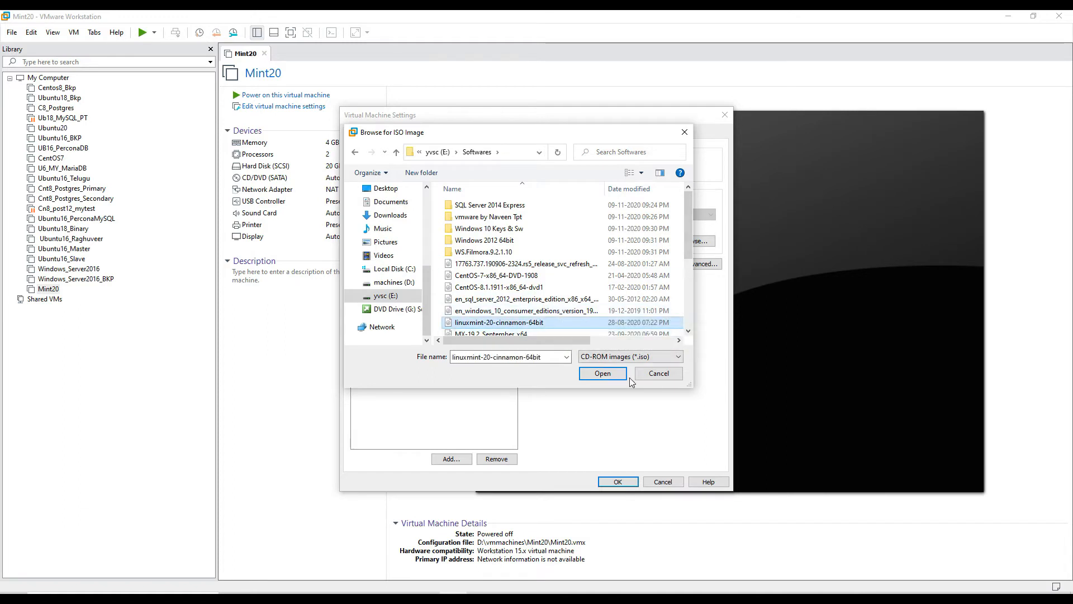
left_click(615, 374)
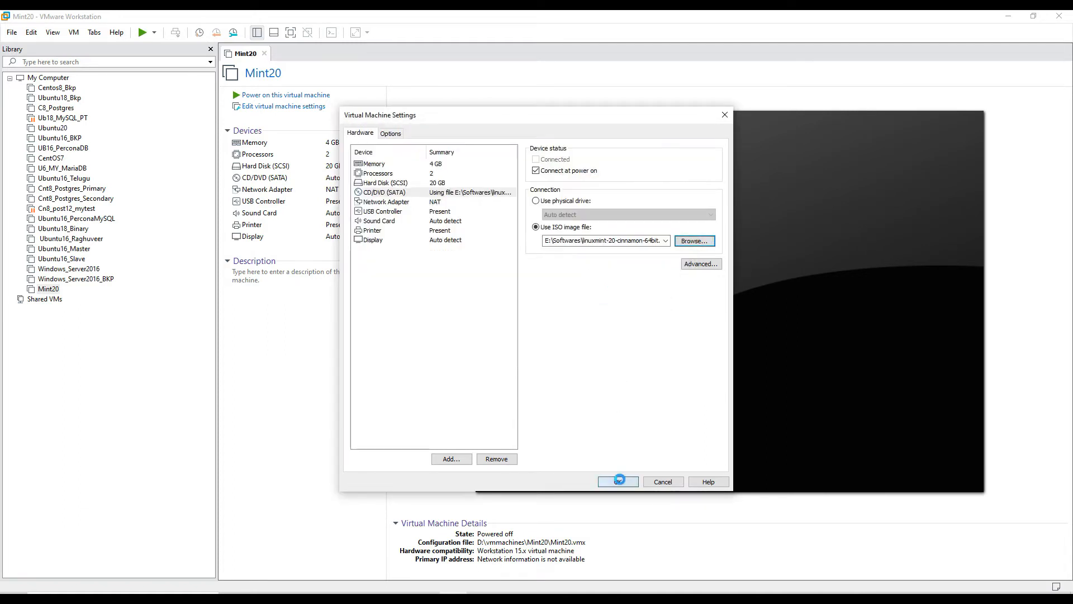
left_click(618, 481)
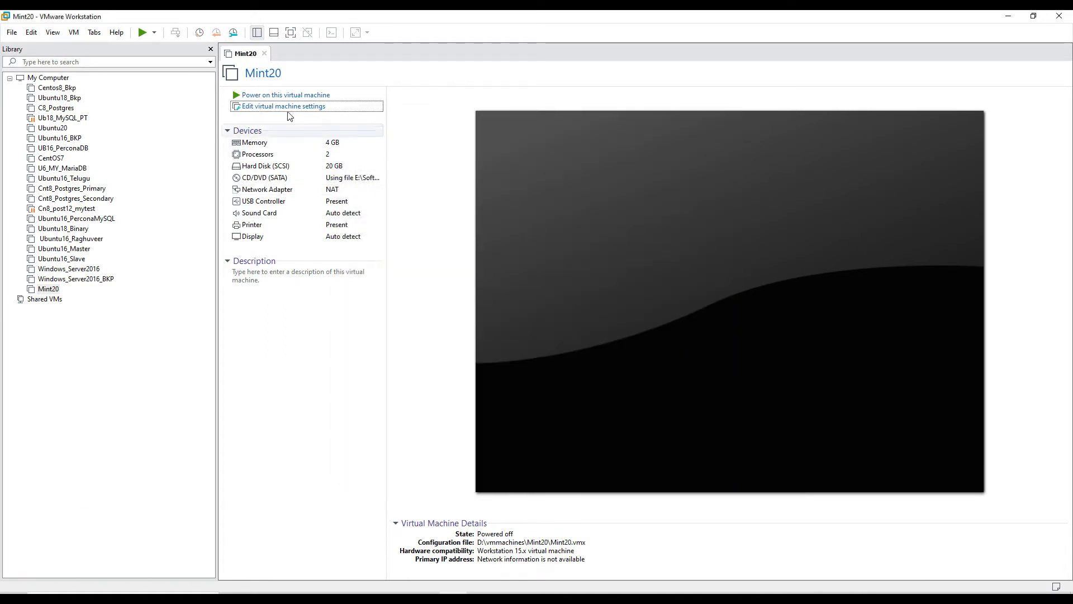
Power on the Mint20 virtual machine and launch Install Linux Mint from its desktop.
left_click(283, 96)
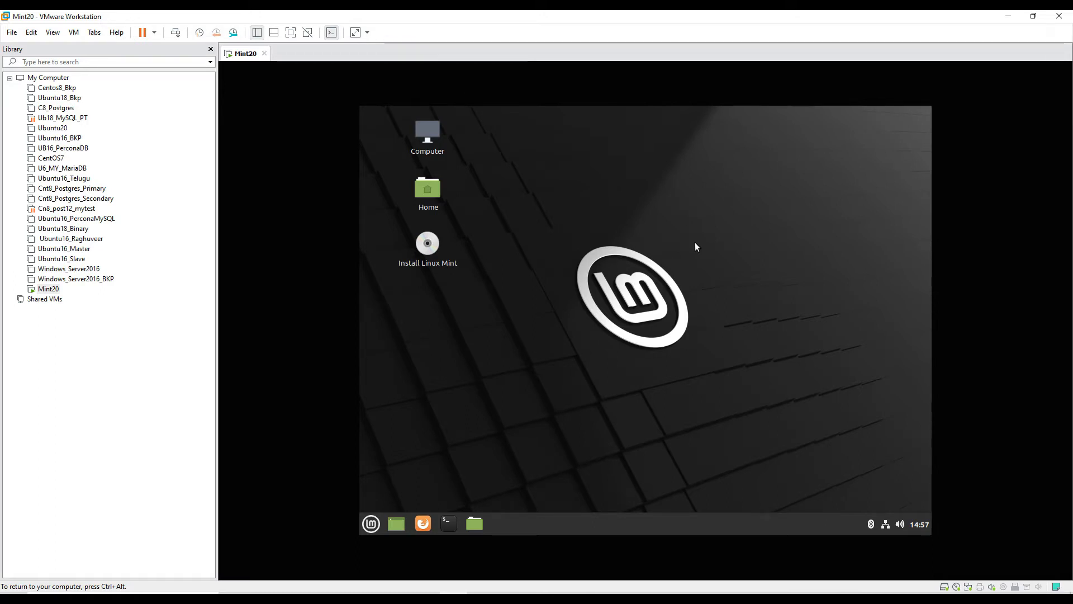
double_click(422, 259)
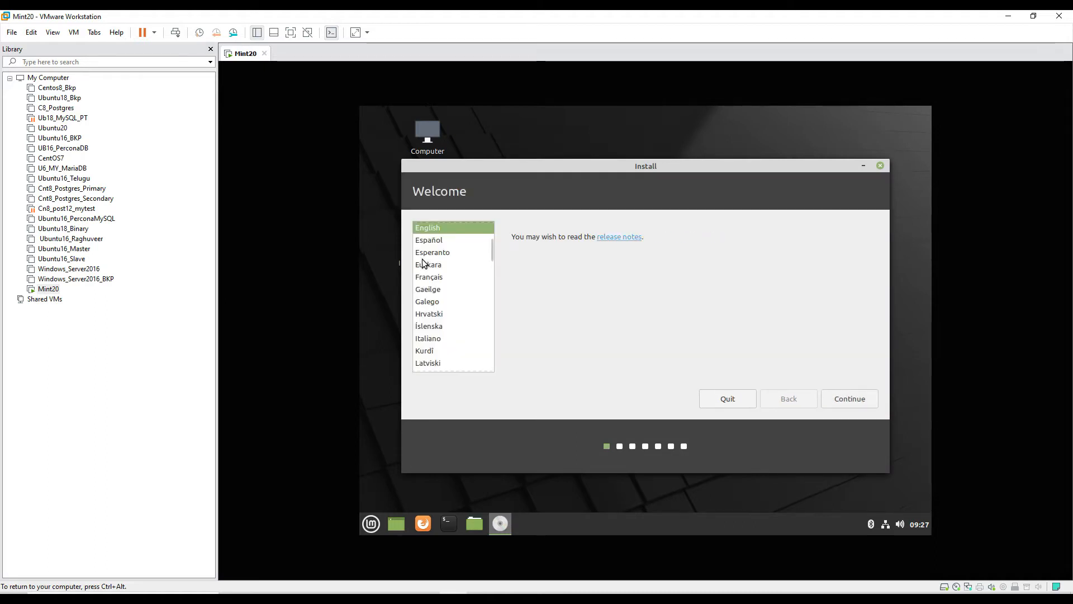
Continue through the installer with English language, English (US) keyboard layout, and no multimedia codecs.
left_click(862, 401)
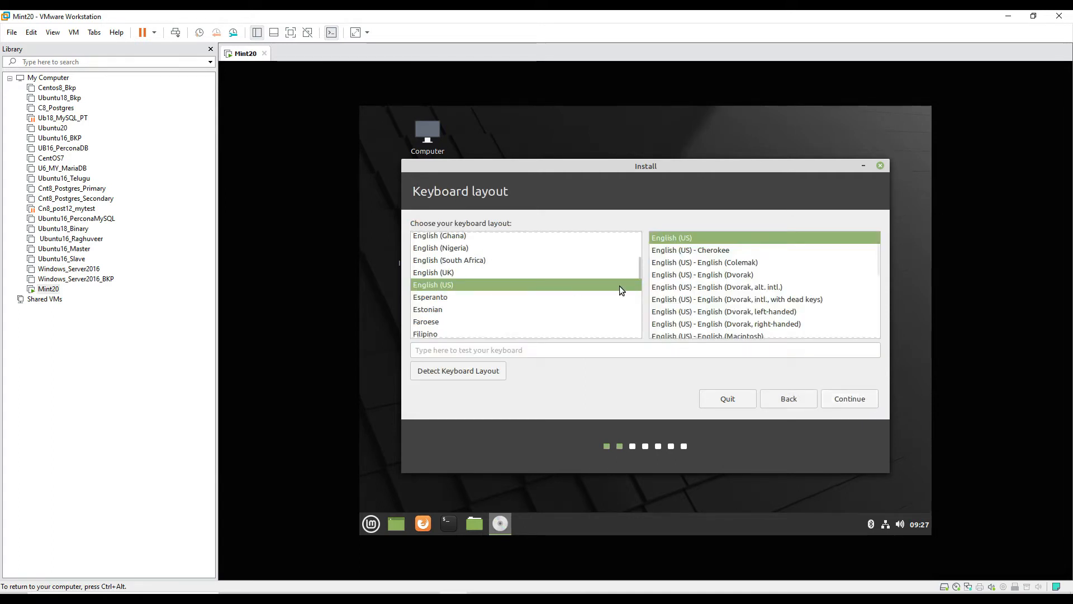
left_click(843, 401)
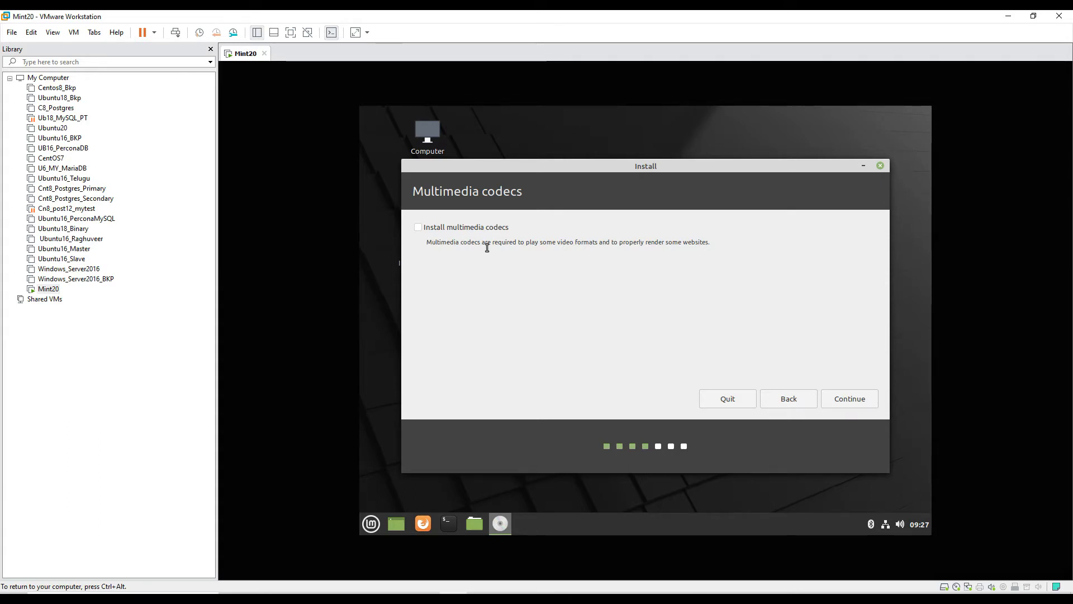
left_click(851, 400)
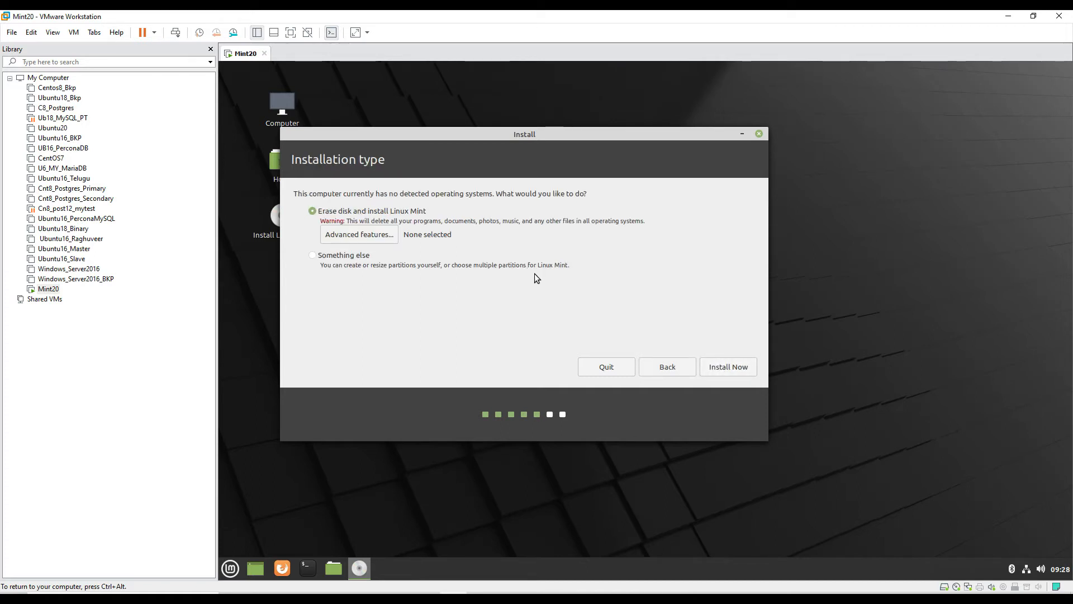
Choose to erase the disk and install Linux Mint, confirm the changes, and accept Kolkata as location.
left_click(739, 367)
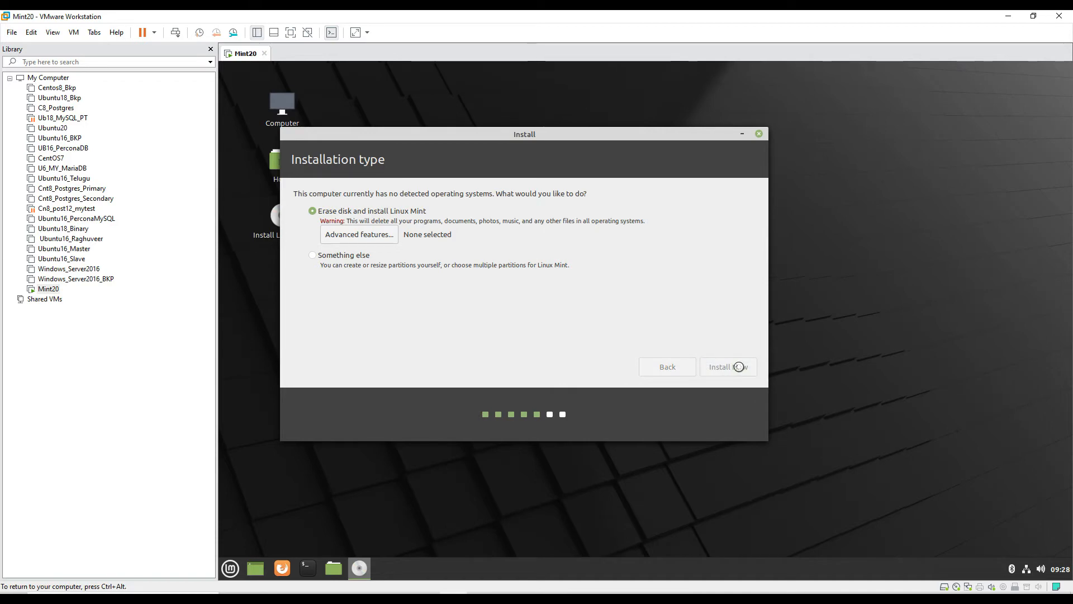
left_click(706, 344)
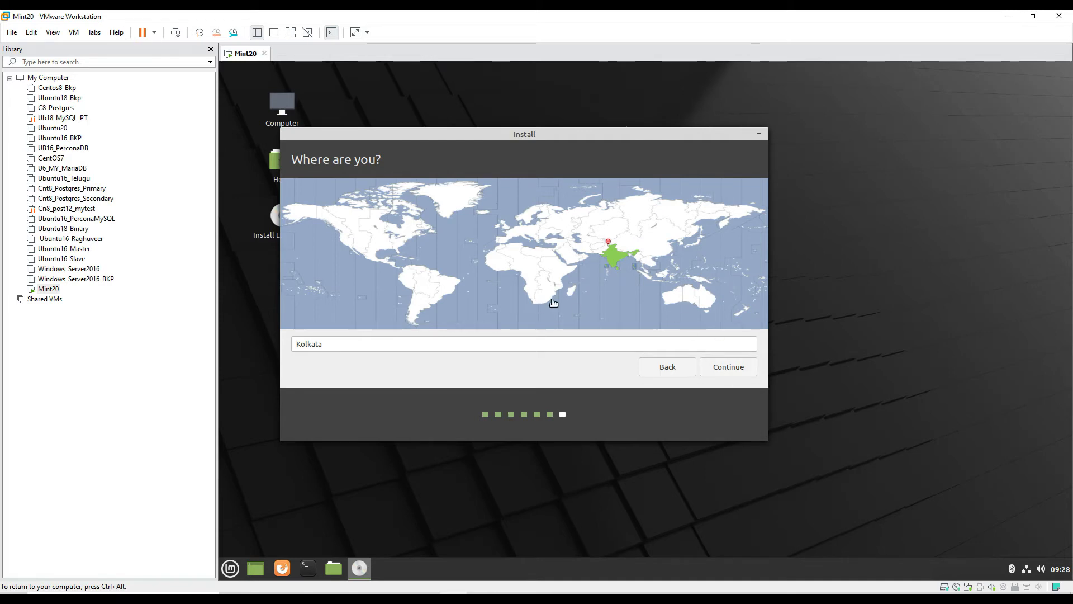
left_click(738, 374)
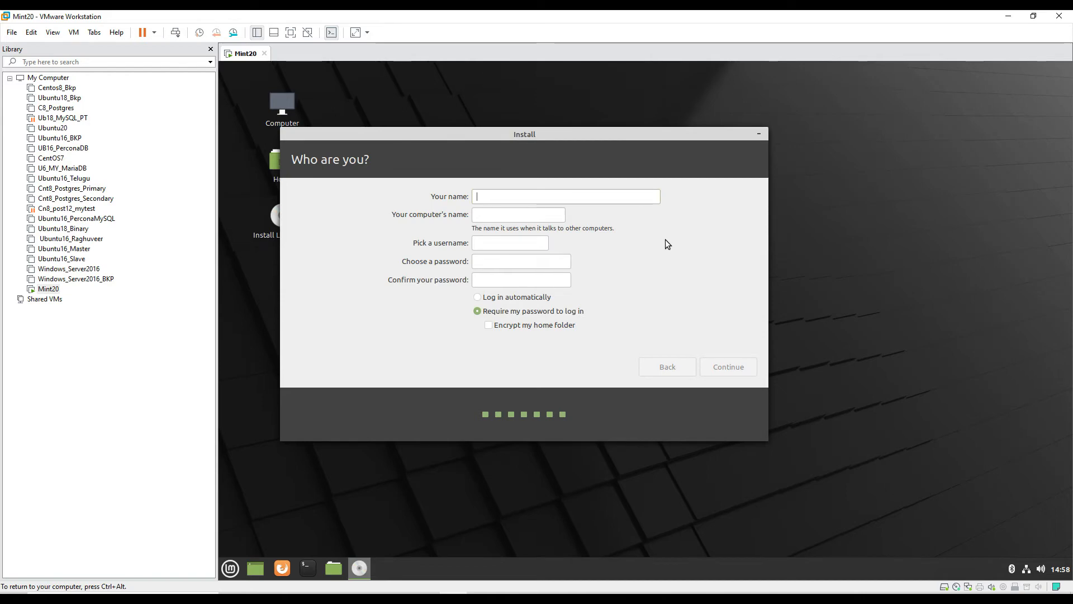
Enter dba as your name and set the computer's name to dbacentre.
type("dba")
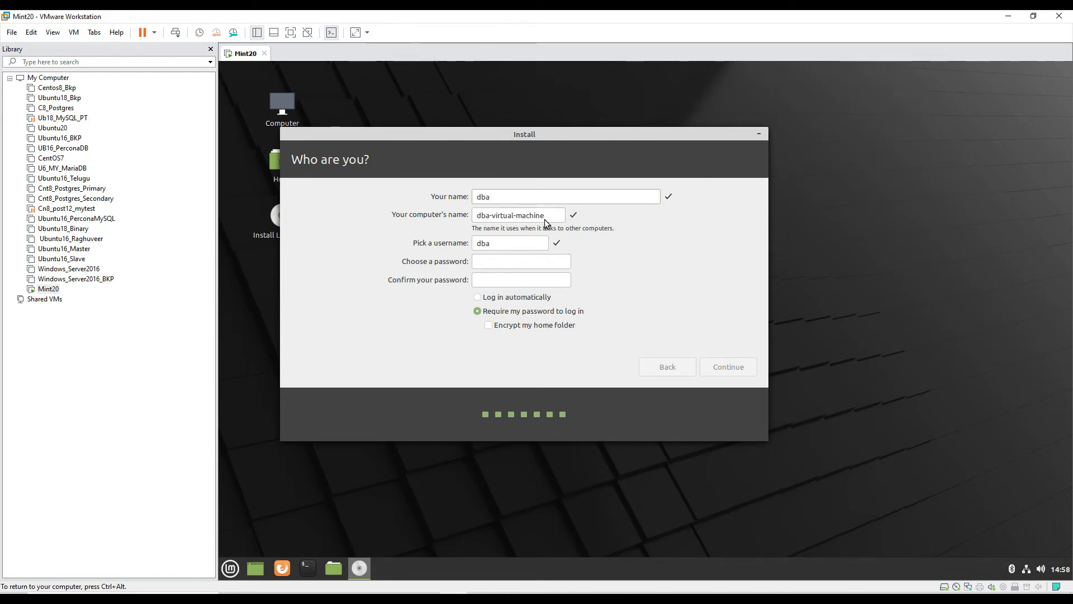
left_click_drag(544, 219, 437, 216)
type("dbacentre")
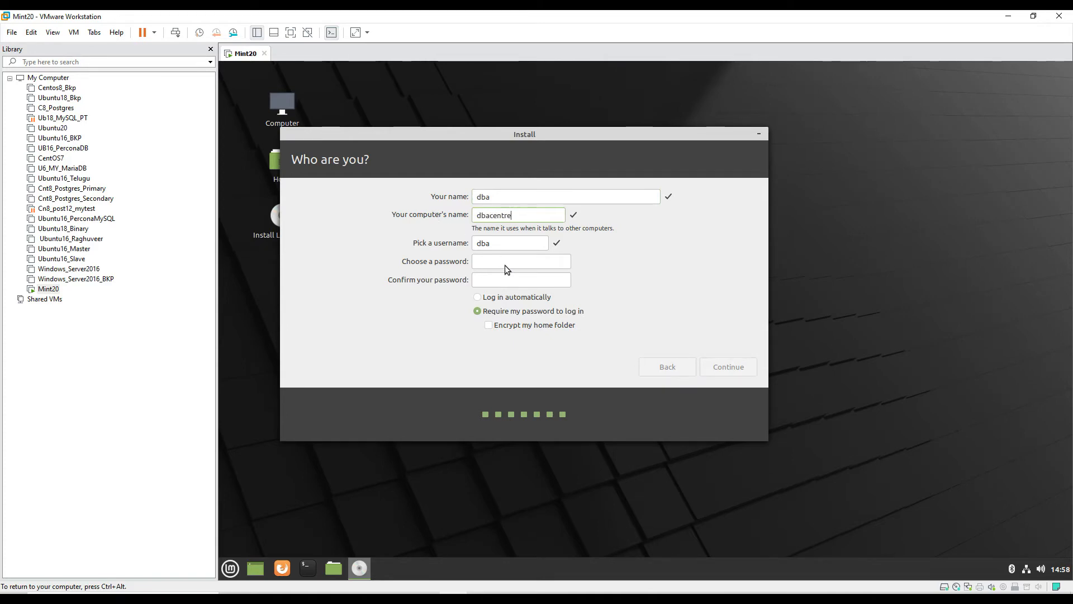
type("dba1234")
Enter and confirm the account password, then continue to start the installation.
left_click(504, 284)
type("dba1234")
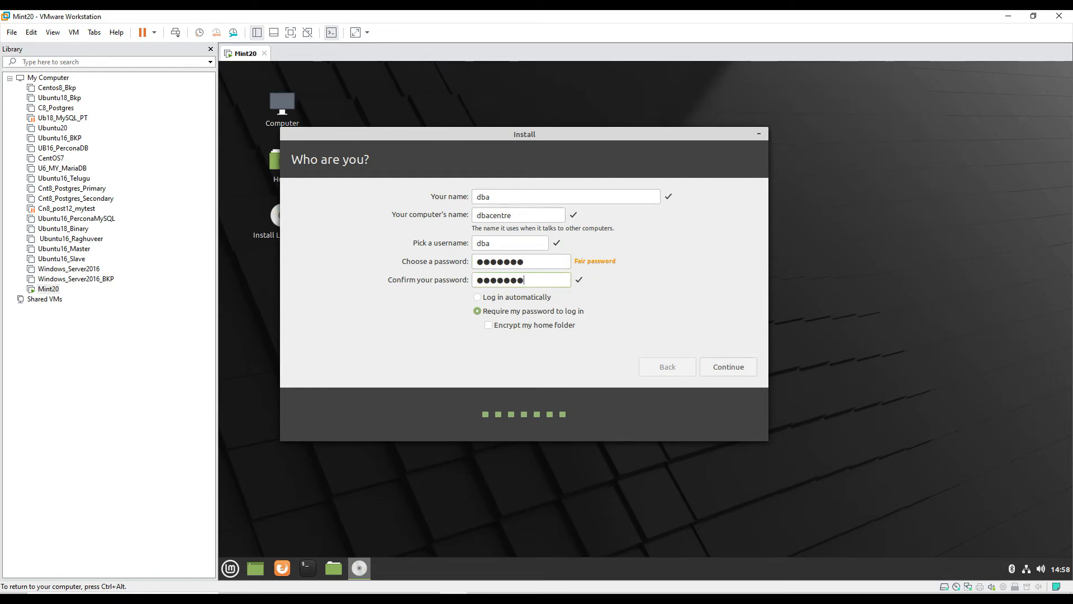
left_click(744, 372)
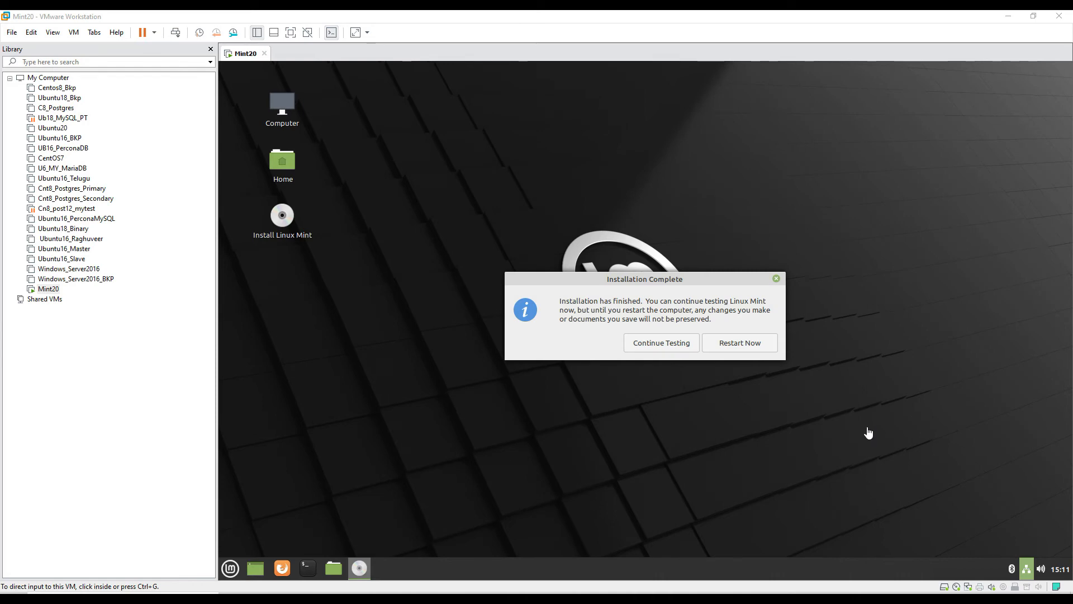
Restart the virtual machine once the installation completes.
left_click(753, 345)
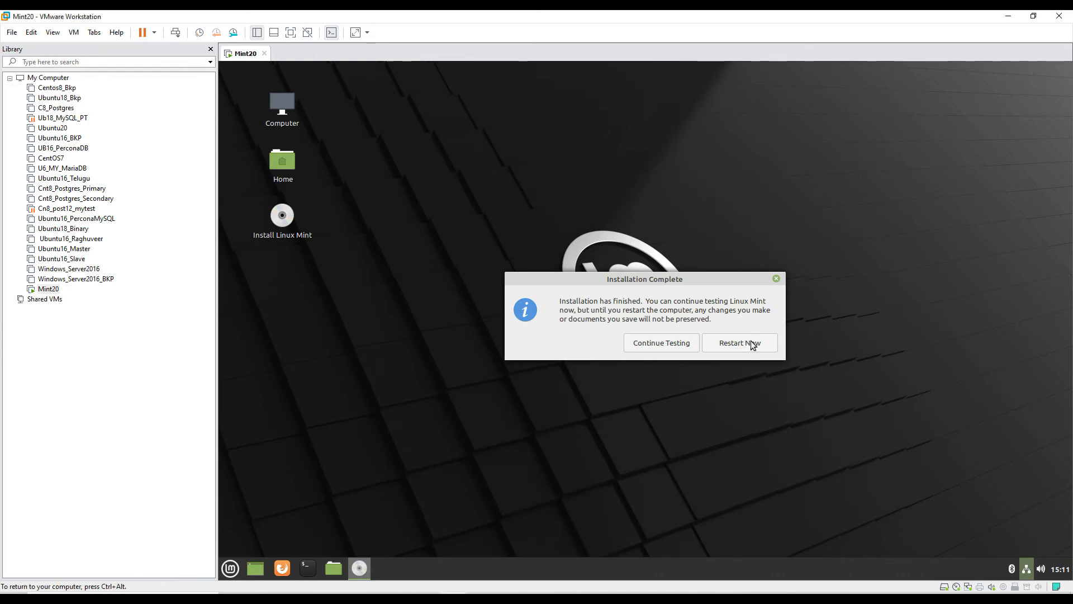
left_click(752, 344)
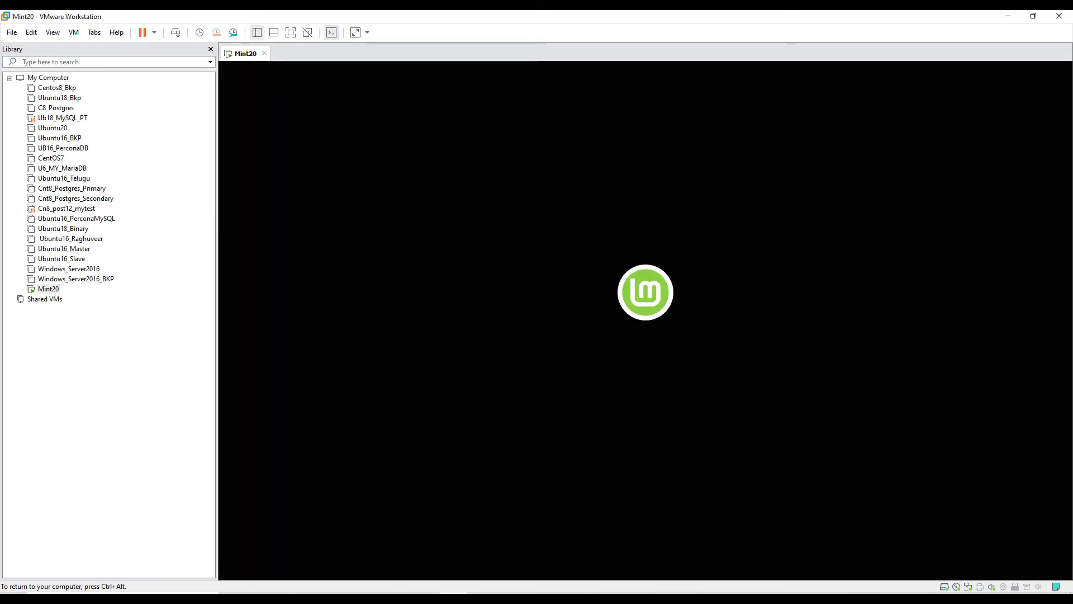
Shut down the guest operating system from the virtual machine tab's power options.
key("ctrl+alt")
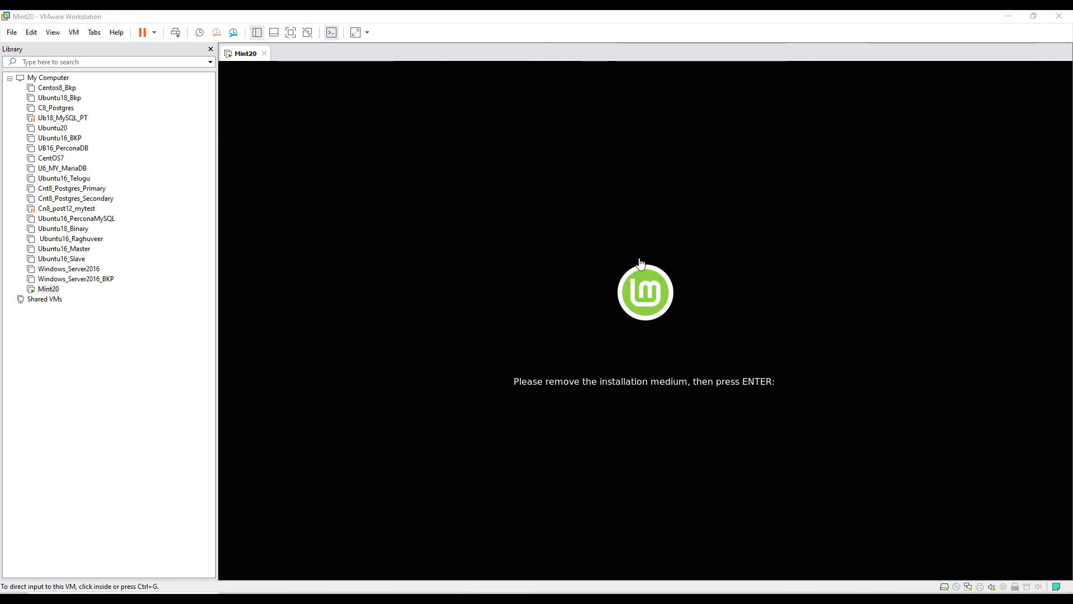
right_click(250, 55)
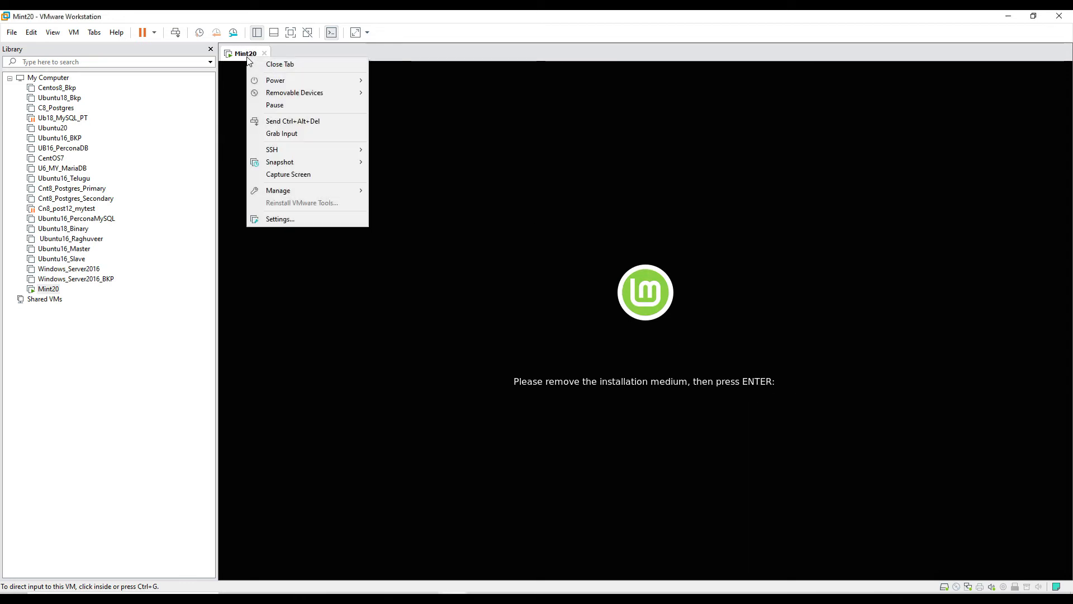
mouse_move(282, 85)
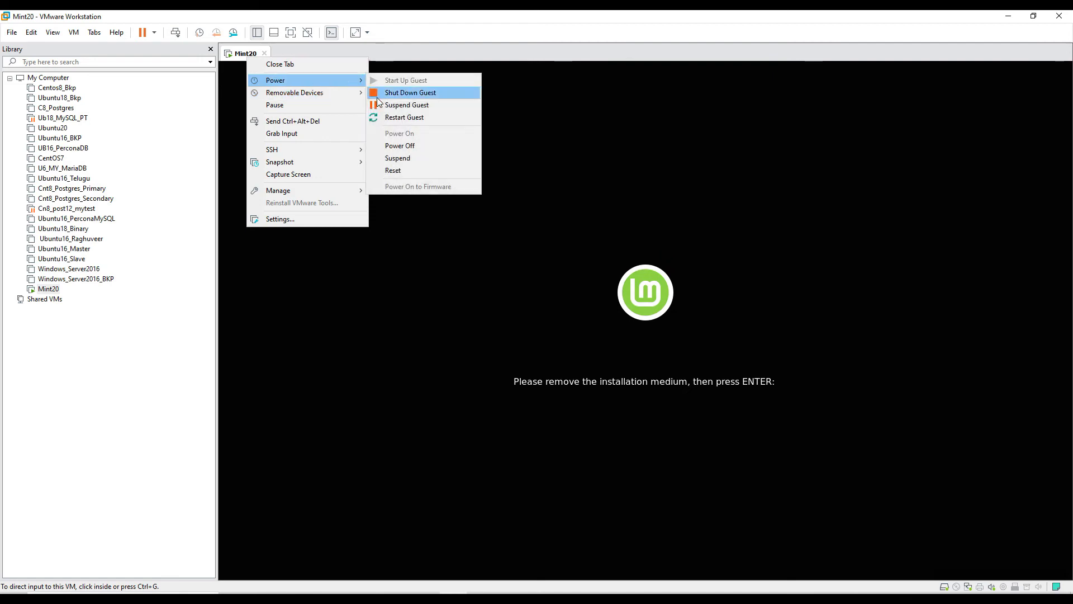
left_click(390, 93)
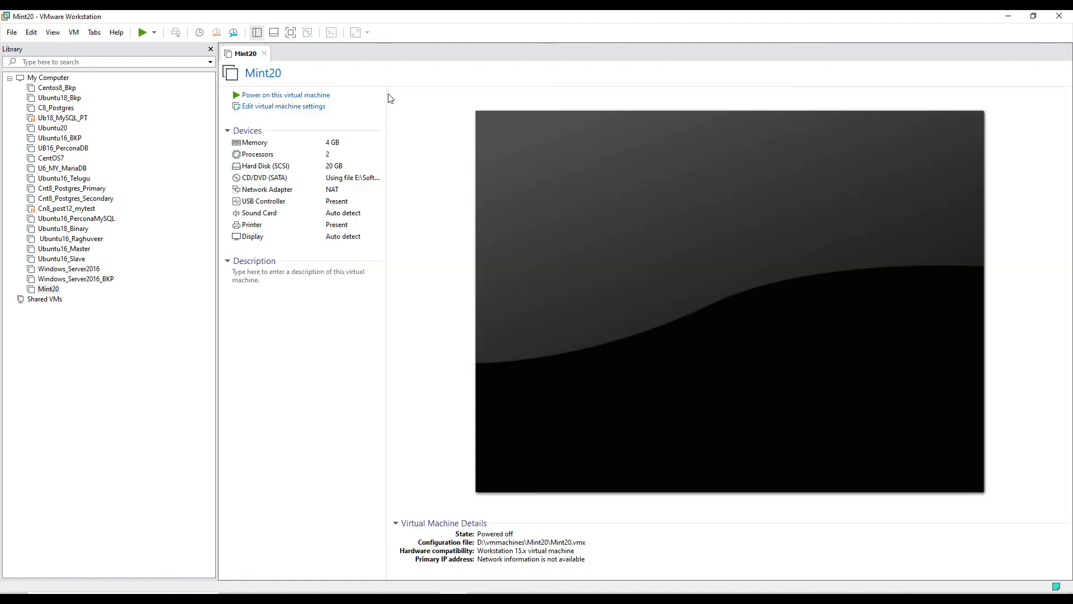
Power on the virtual machine and log in as dba with the account password.
left_click(315, 96)
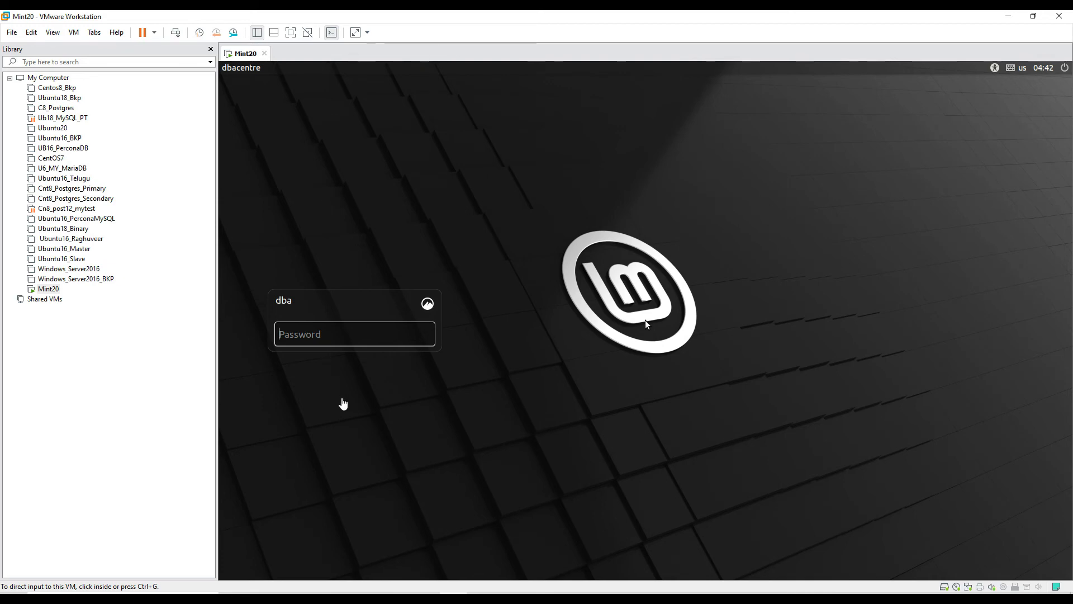
left_click(297, 338)
type("******")
key("Return")
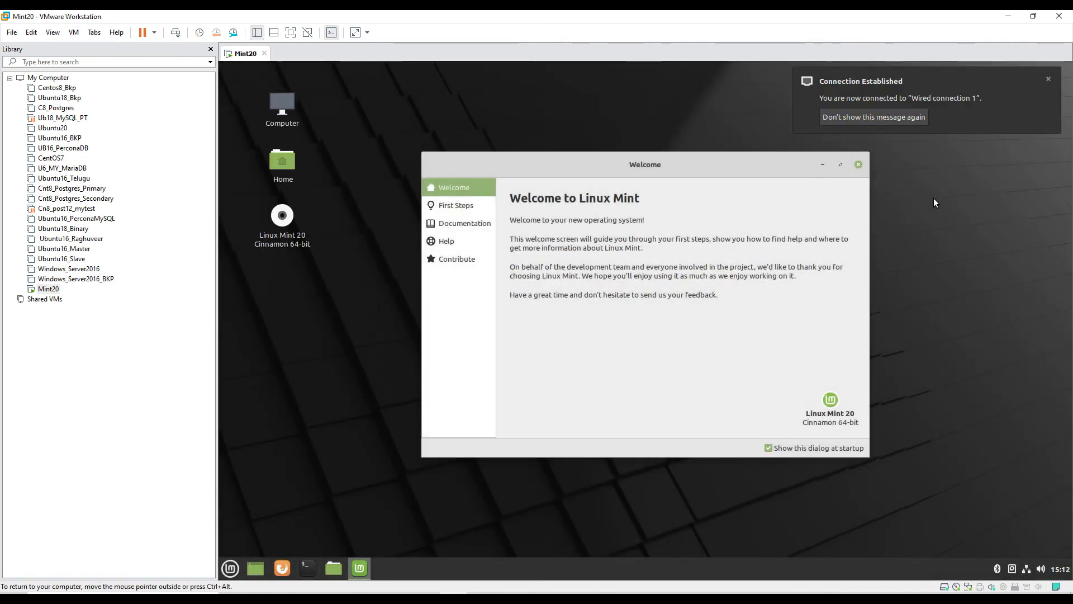
Dismiss the network notification, close the Welcome window, and open a maximized terminal from the desktop.
left_click(885, 116)
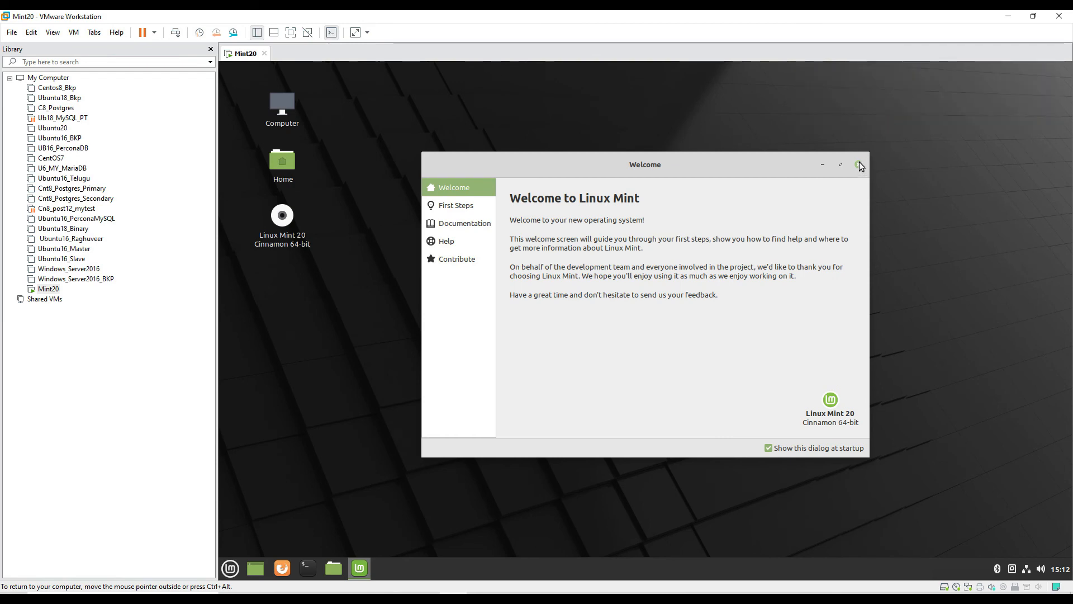
left_click(858, 164)
right_click(412, 268)
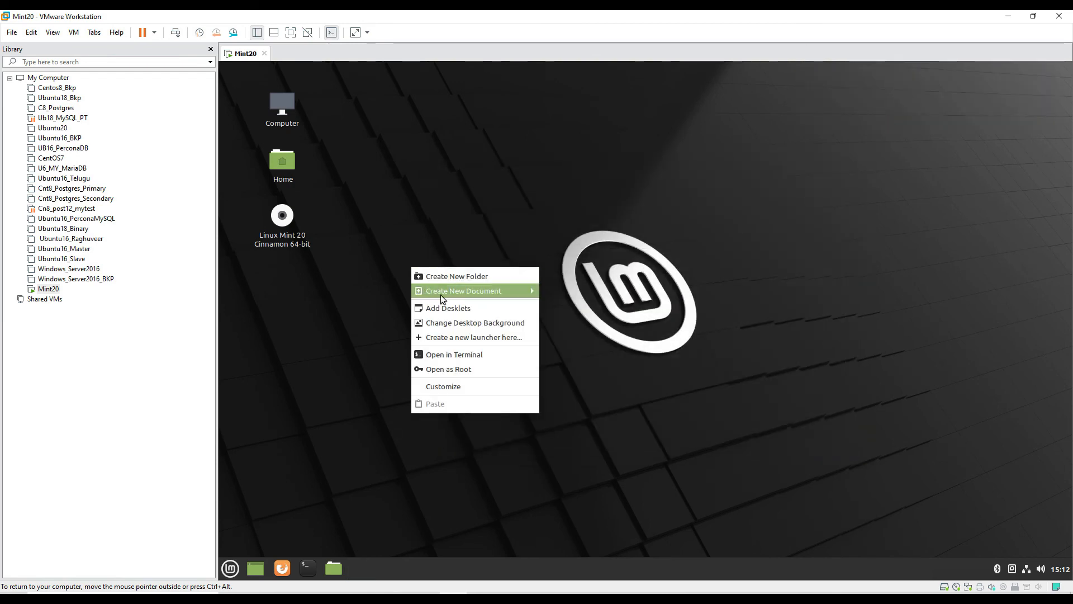
left_click(466, 359)
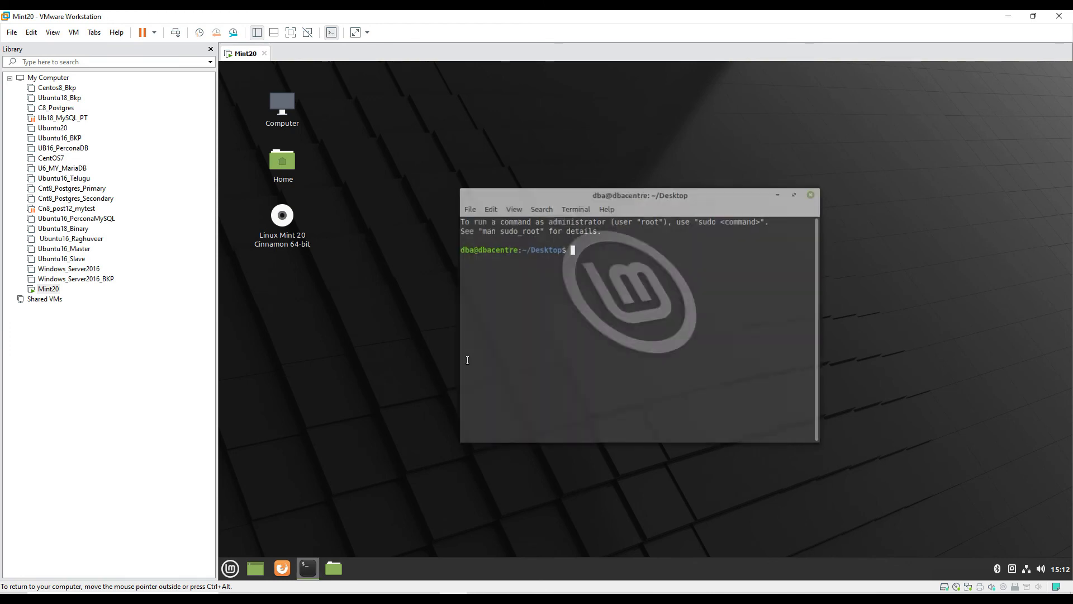
double_click(796, 201)
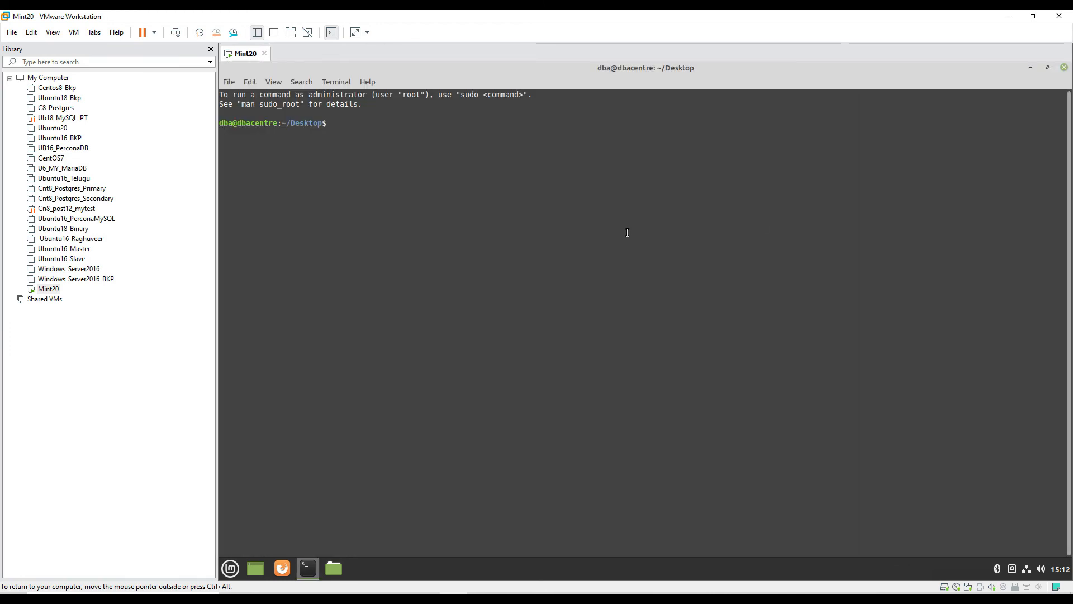
Run pwd, hostname and cat /etc/lsb-release to verify the system, highlighting the release codename.
type("pwd")
key("Return")
type("hostname")
key("Return")
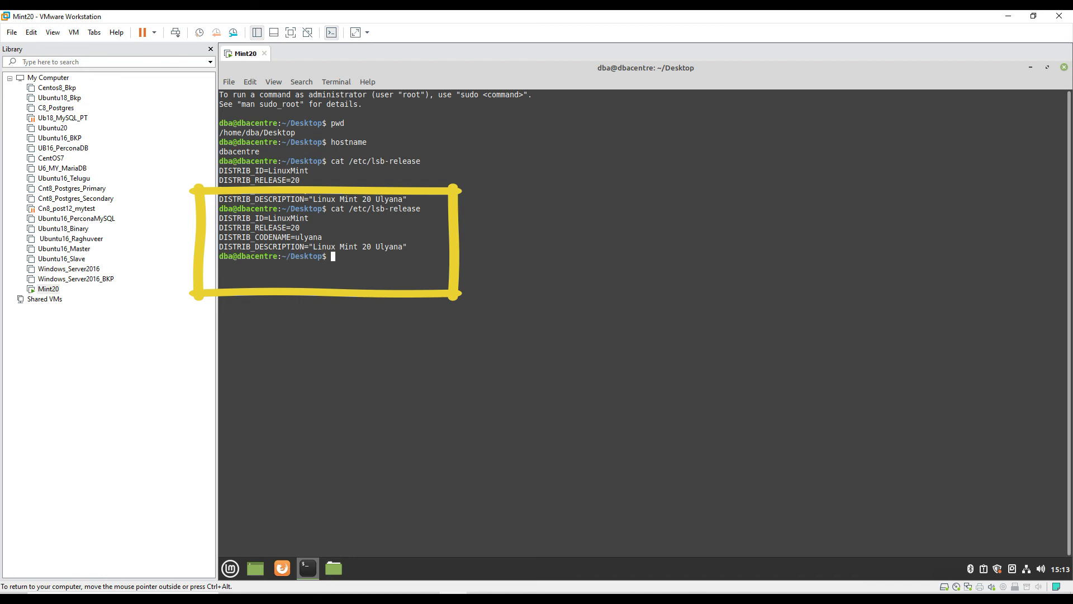
left_click_drag(296, 237, 321, 237)
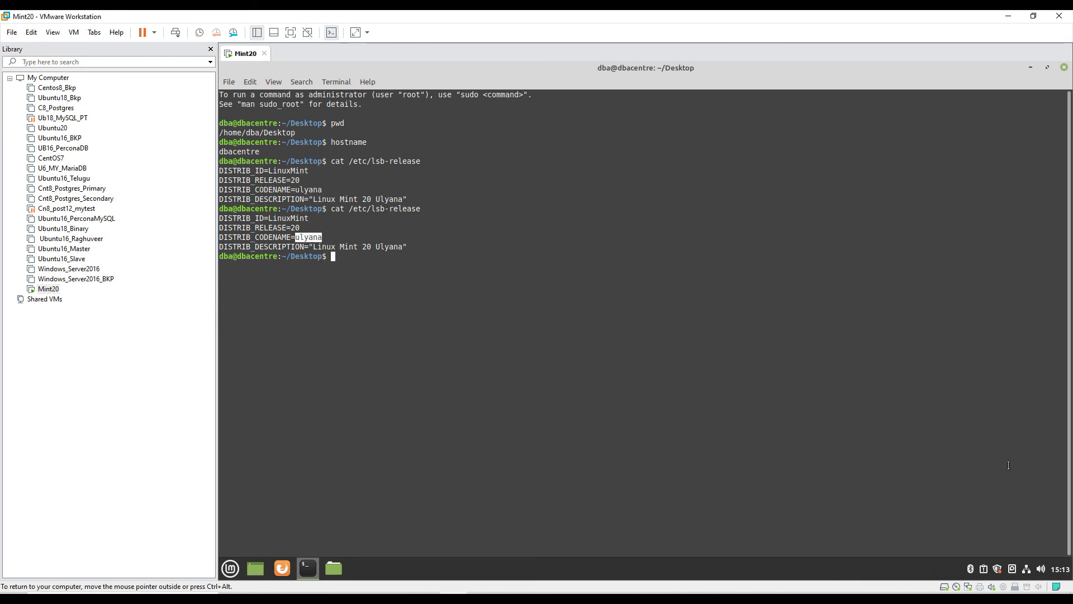